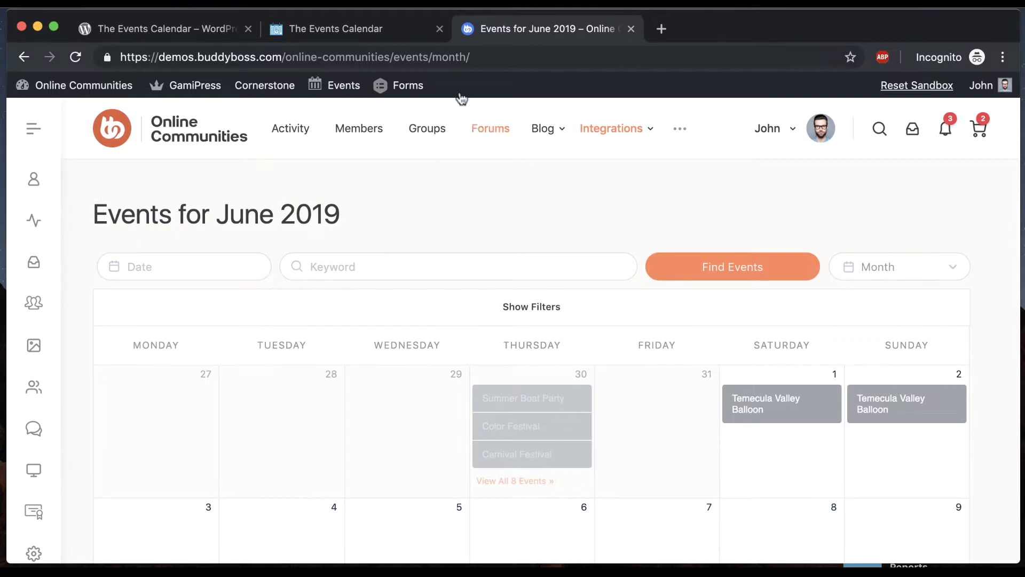
Glance at The Events Calendar website, then return to the June 2019 events calendar.
left_click(374, 34)
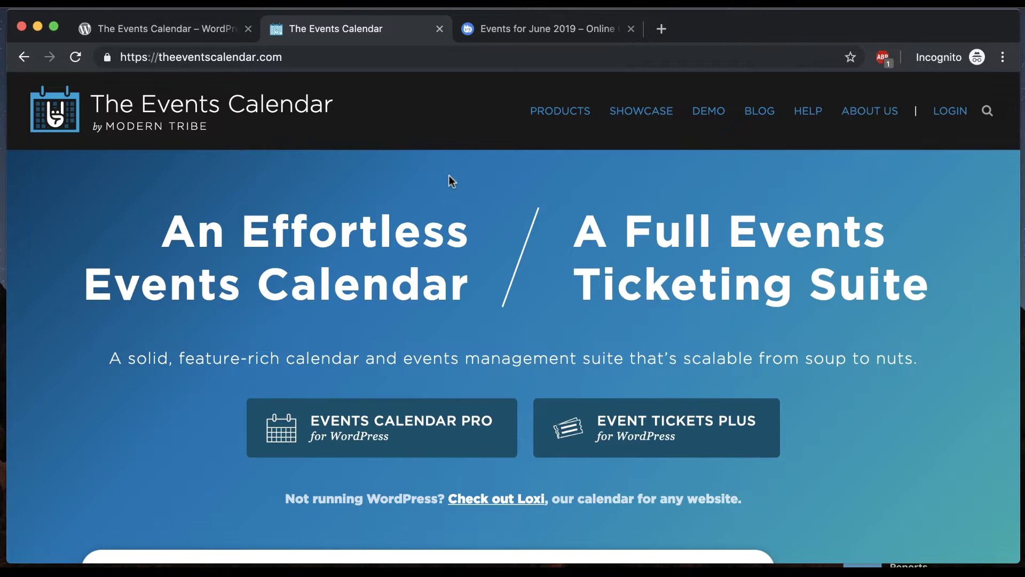
left_click(492, 29)
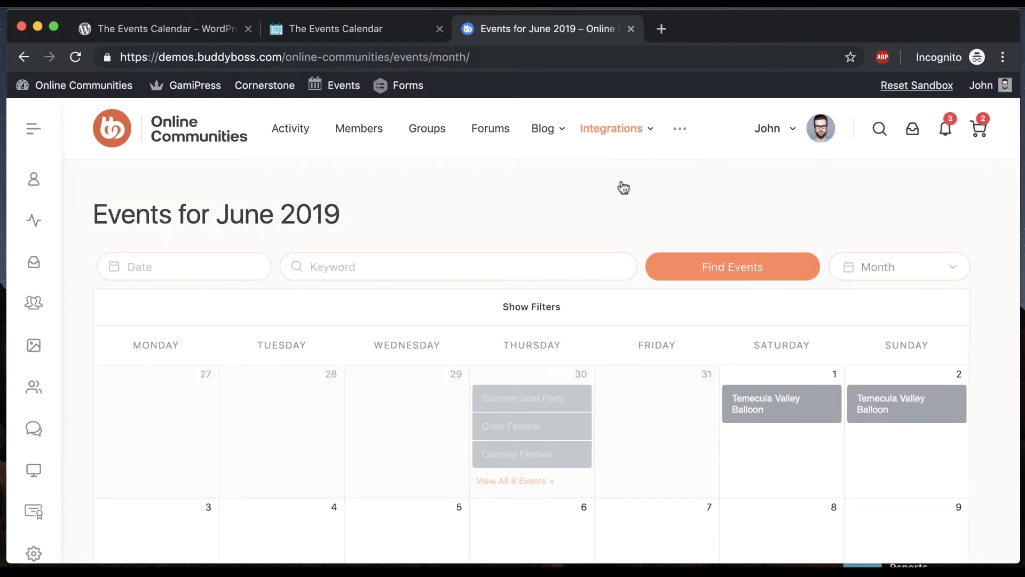
scroll(575, 397, "down", 9)
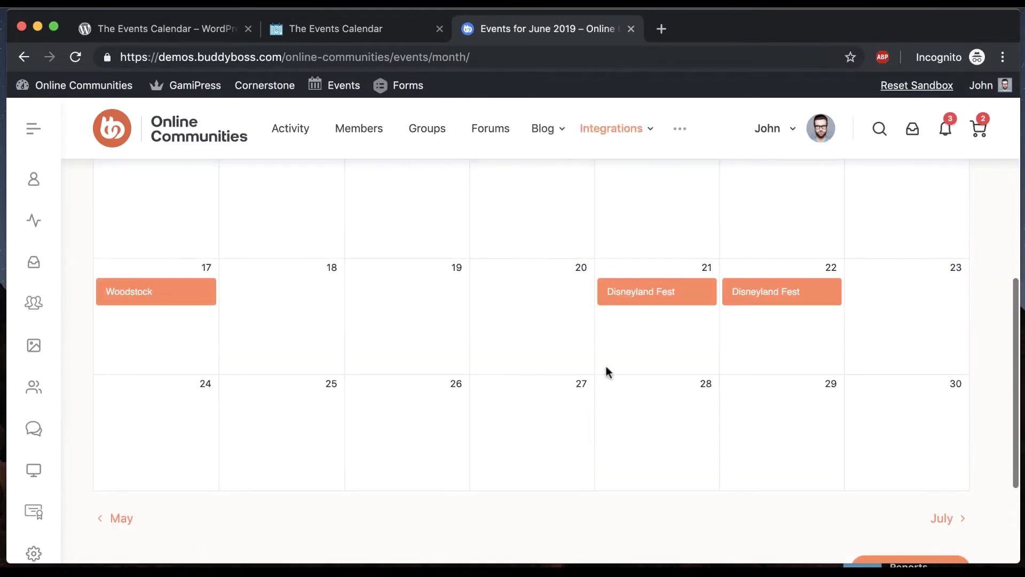
scroll(658, 297, "up", 10)
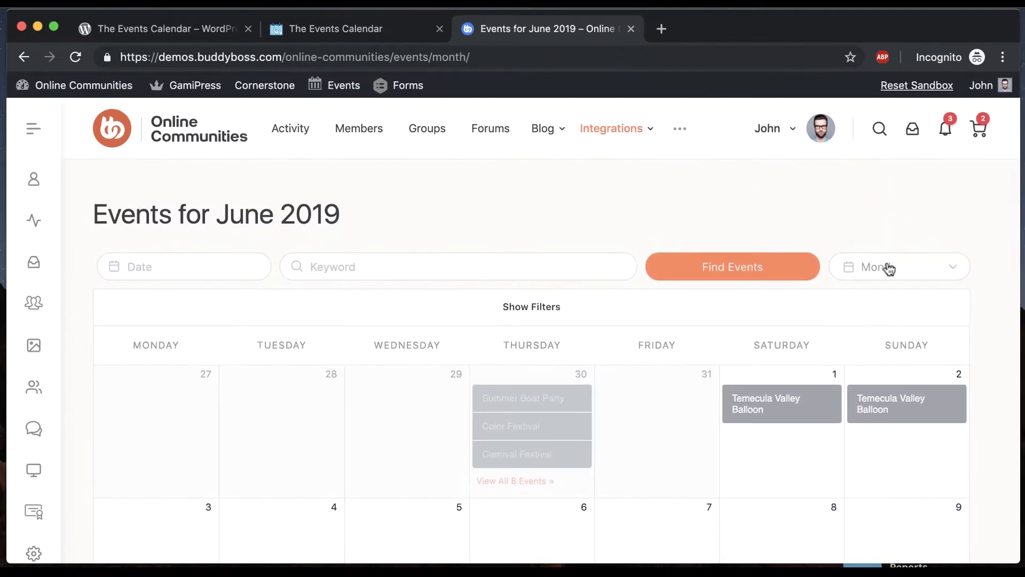
Switch the calendar to Week view, then to the July 18, 2019 Day view listing Beach Dance.
left_click(888, 271)
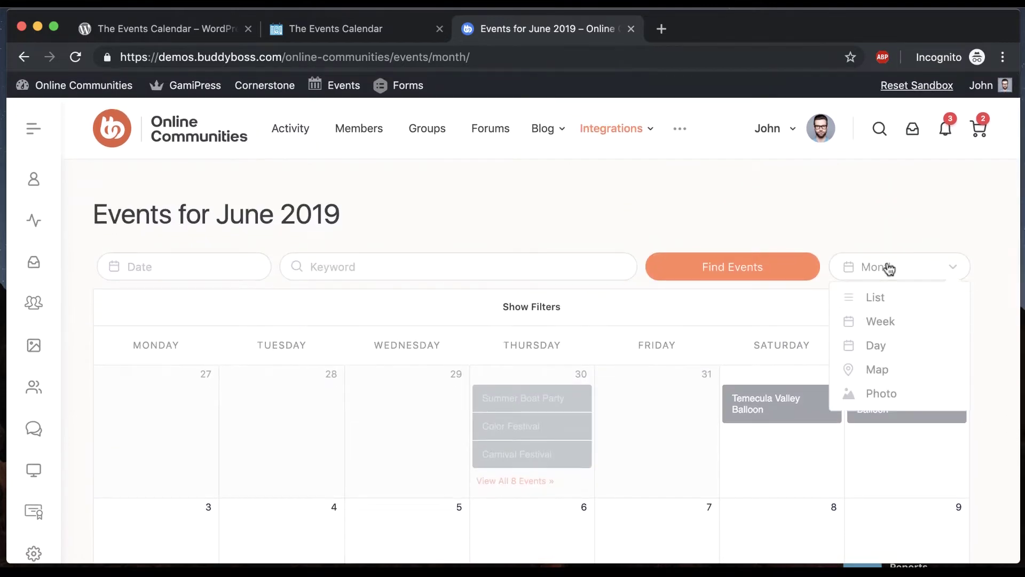
left_click(880, 322)
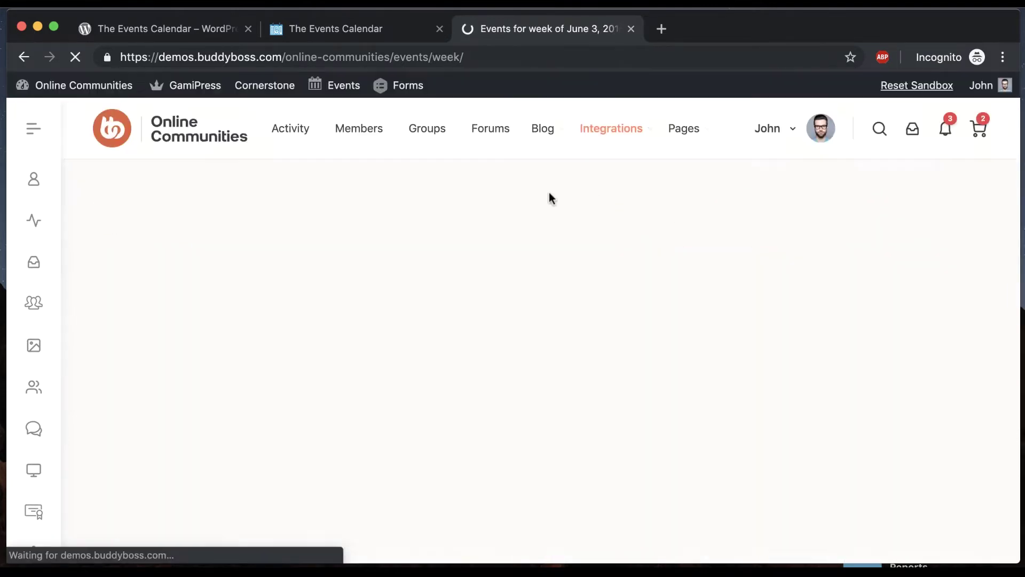
scroll(657, 185, "down", 10)
scroll(657, 184, "up", 10)
left_click(907, 277)
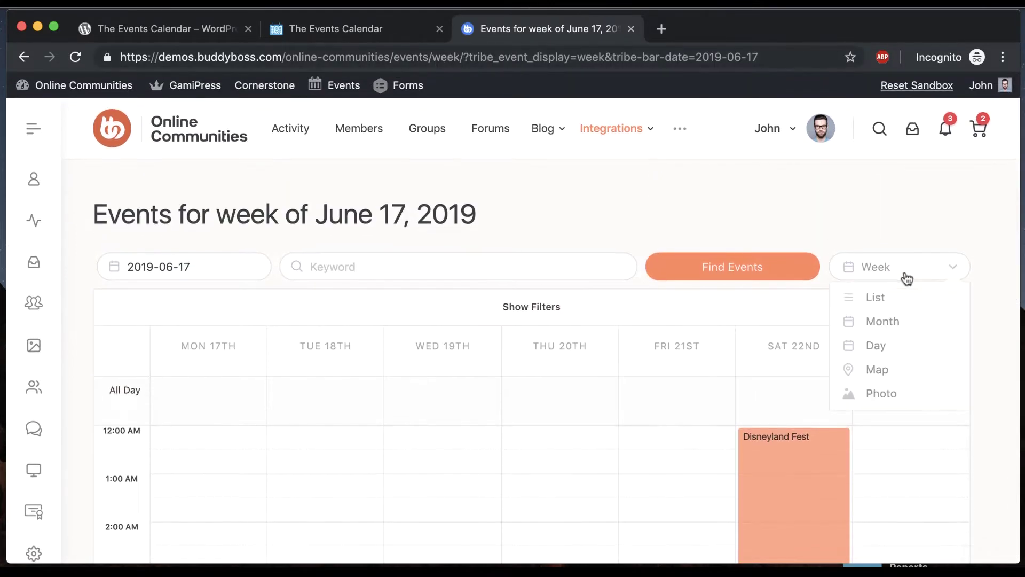
left_click(901, 345)
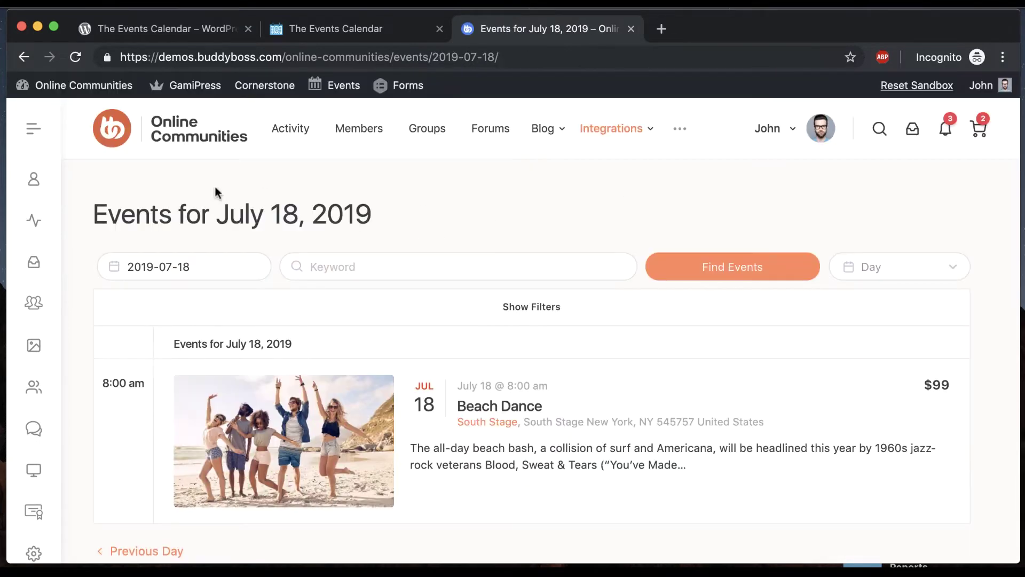
scroll(418, 223, "down", 3)
scroll(419, 228, "down", 1)
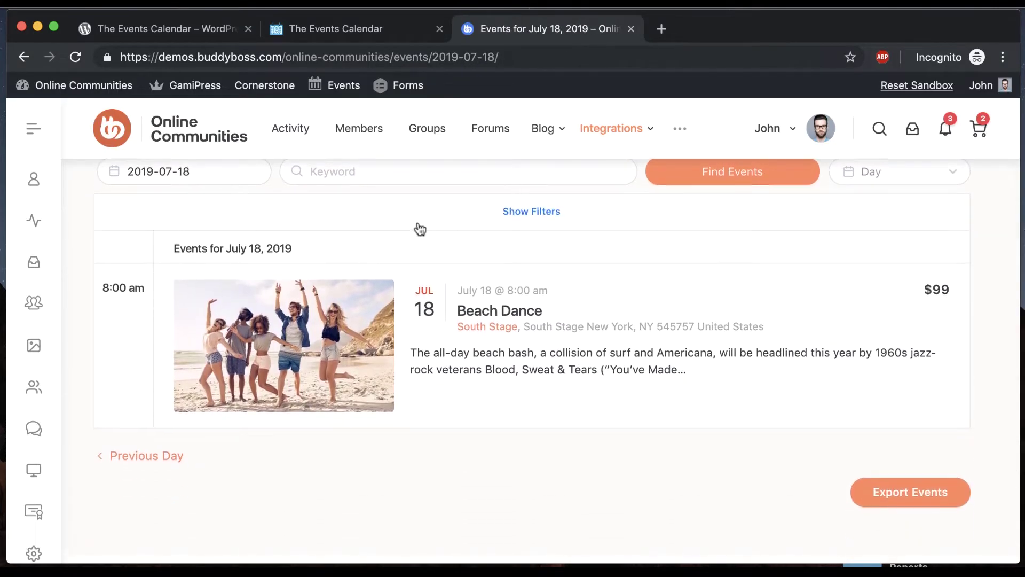
Review the Beach Dance event page's date, $99 price, description and map, then go to the Activity Feed.
left_click(488, 306)
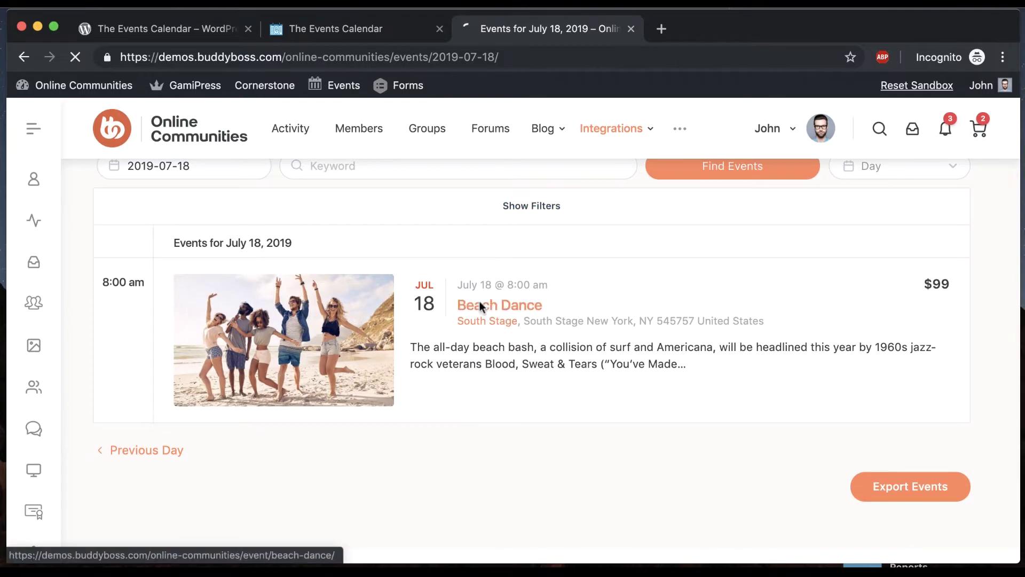
scroll(546, 214, "down", 15)
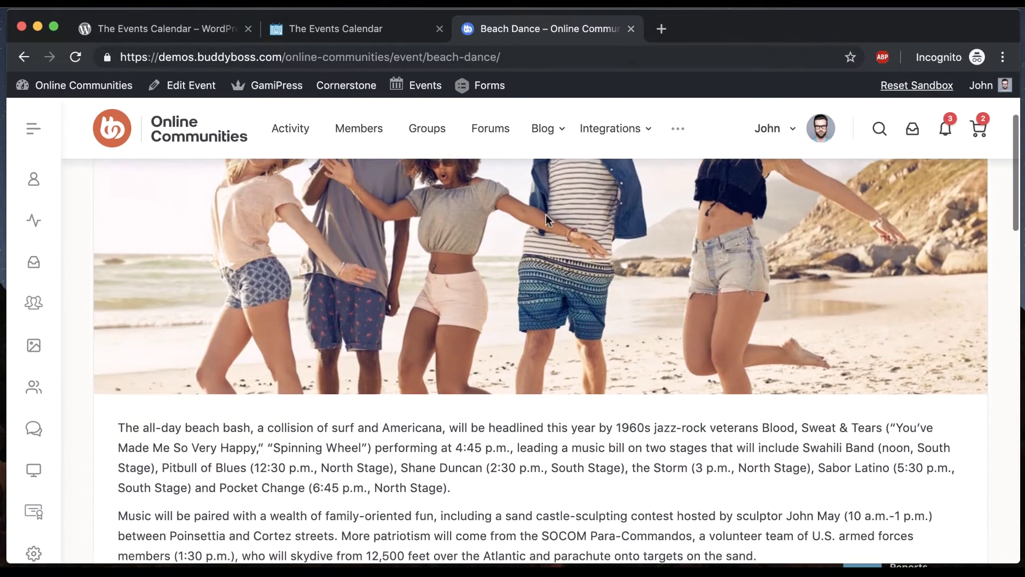
scroll(546, 215, "down", 5)
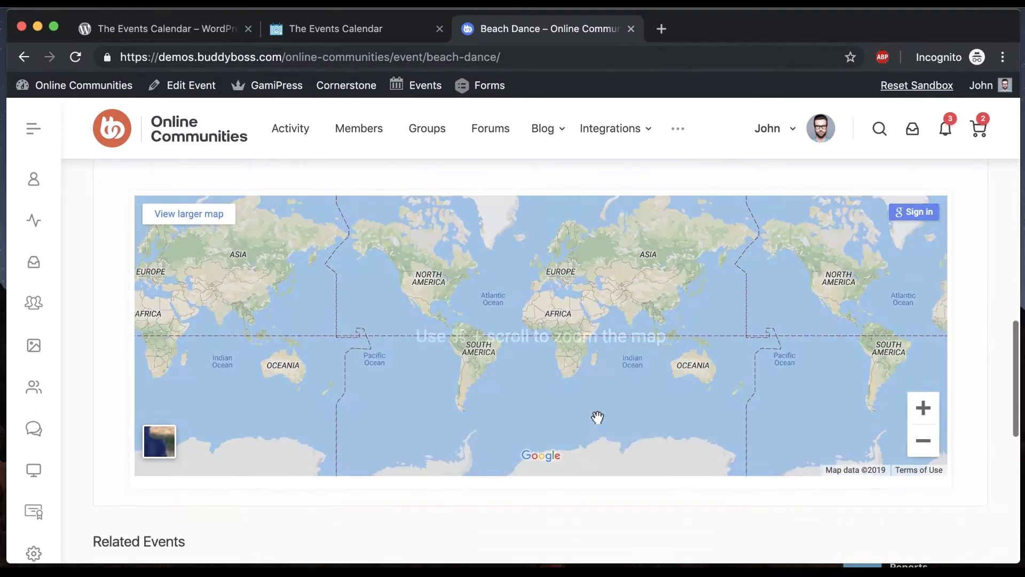
scroll(598, 418, "up", 15)
scroll(598, 419, "up", 5)
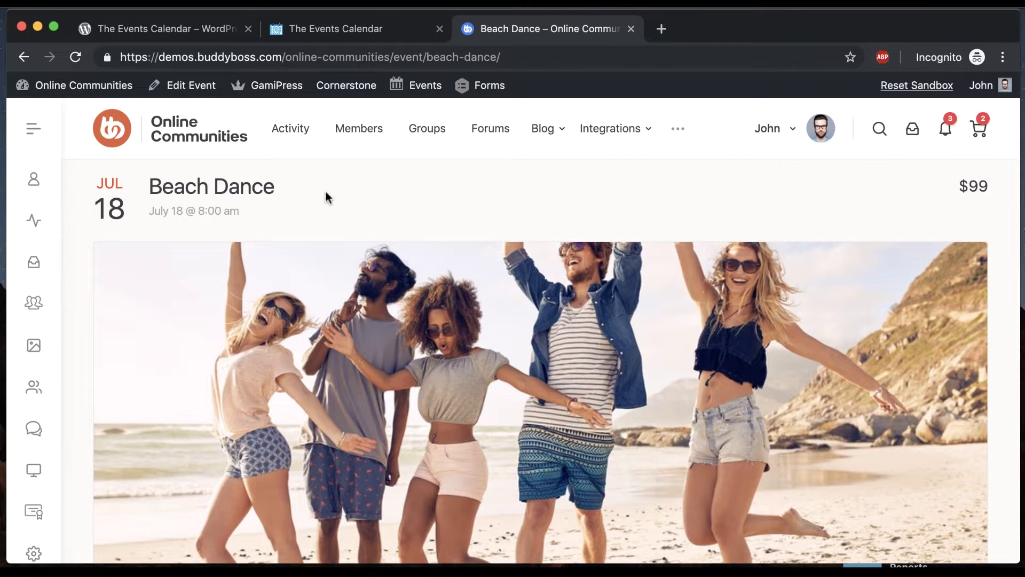
left_click(305, 130)
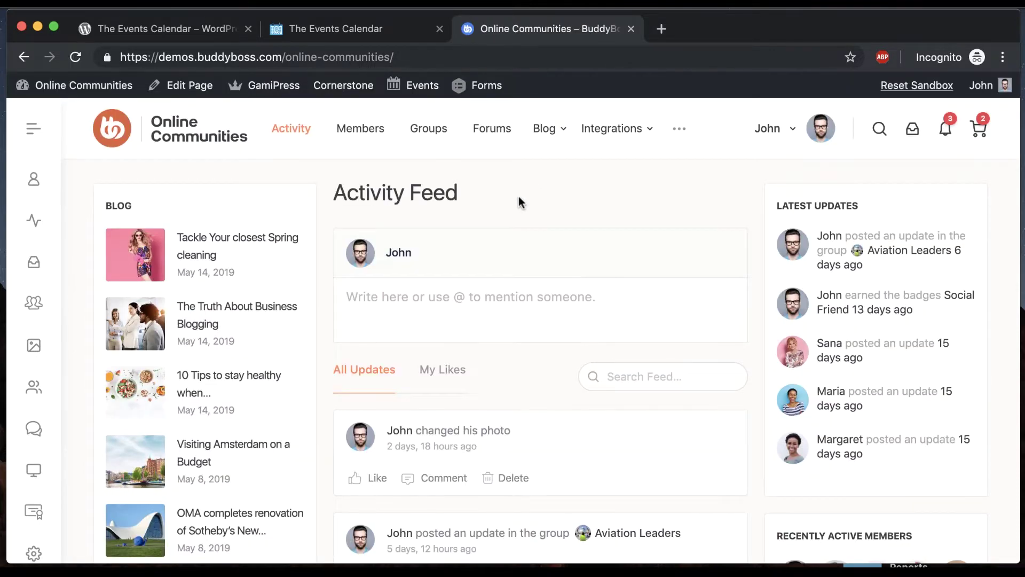
Skim the Activity Feed, then go to the WordPress admin Dashboard and BuddyBoss Settings.
scroll(518, 198, "down", 5)
scroll(518, 197, "up", 6)
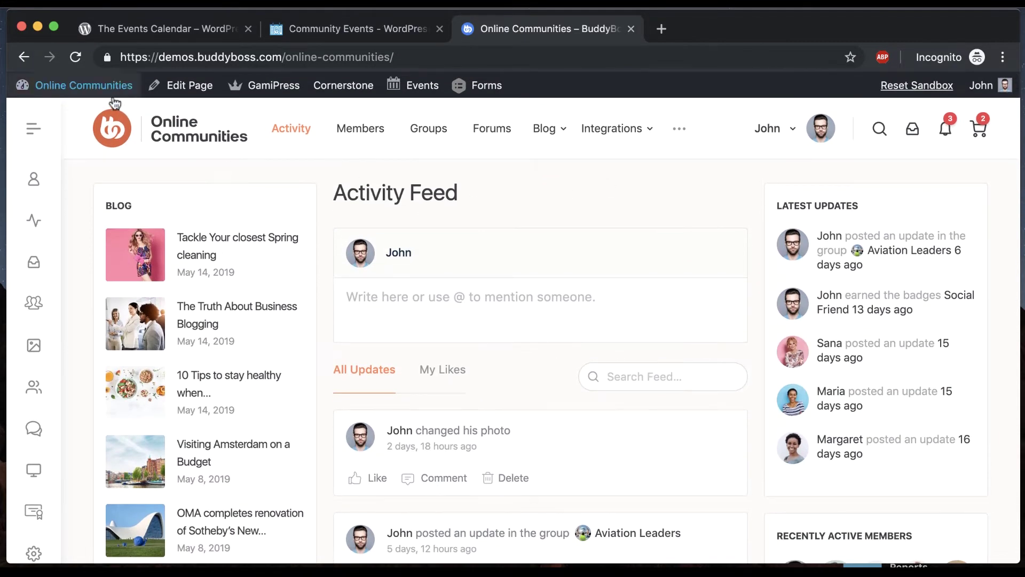
mouse_move(84, 85)
left_click(80, 110)
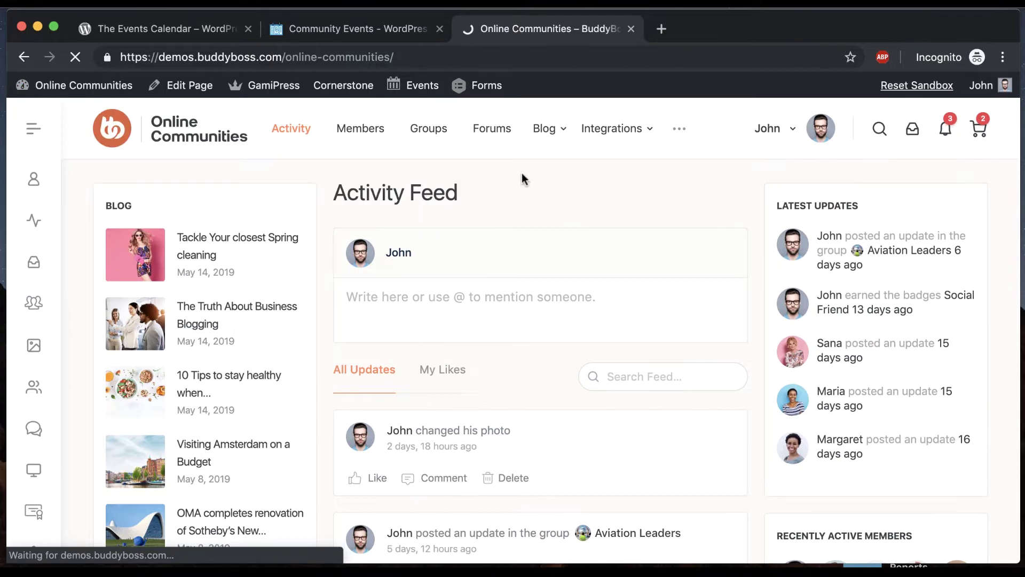
scroll(521, 172, "down", 6)
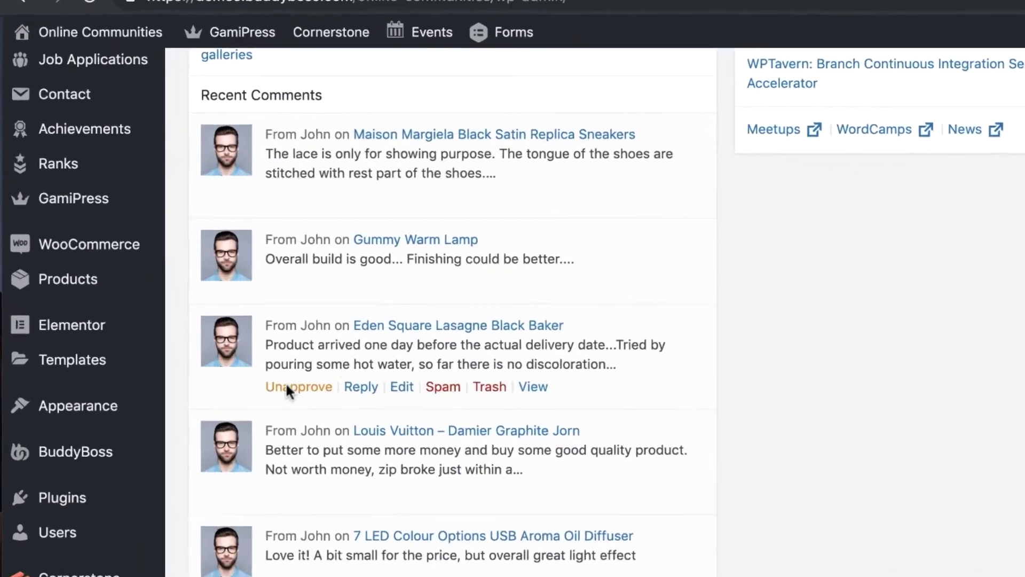
mouse_move(62, 425)
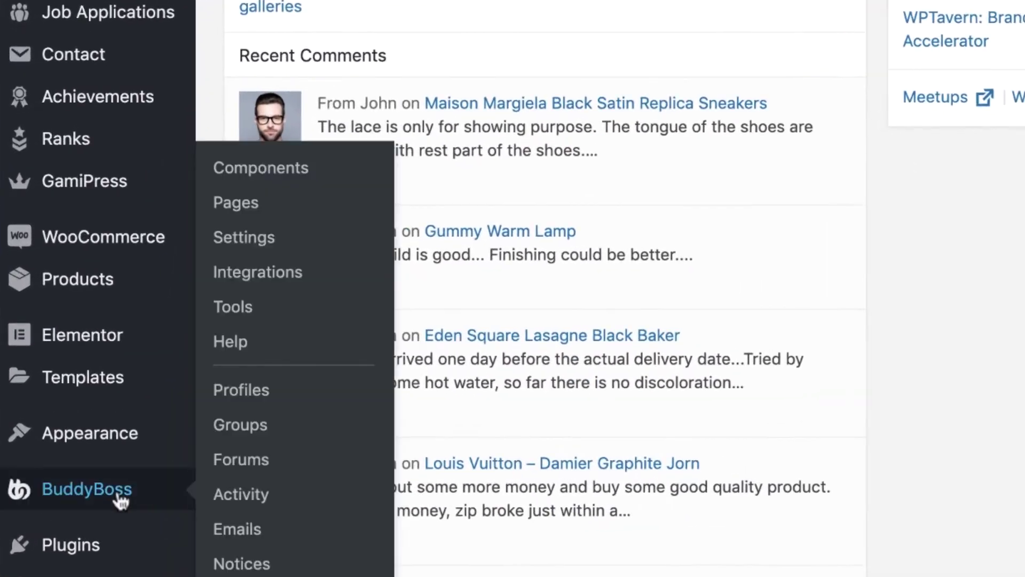
left_click(302, 243)
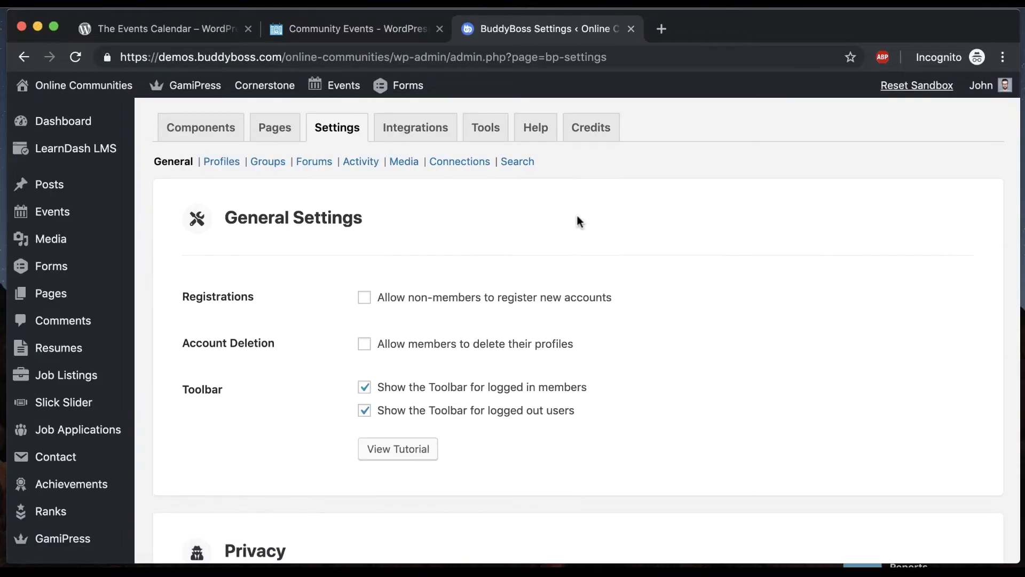
Enable the Events custom post type in BuddyBoss Activity settings and save the settings.
left_click(358, 162)
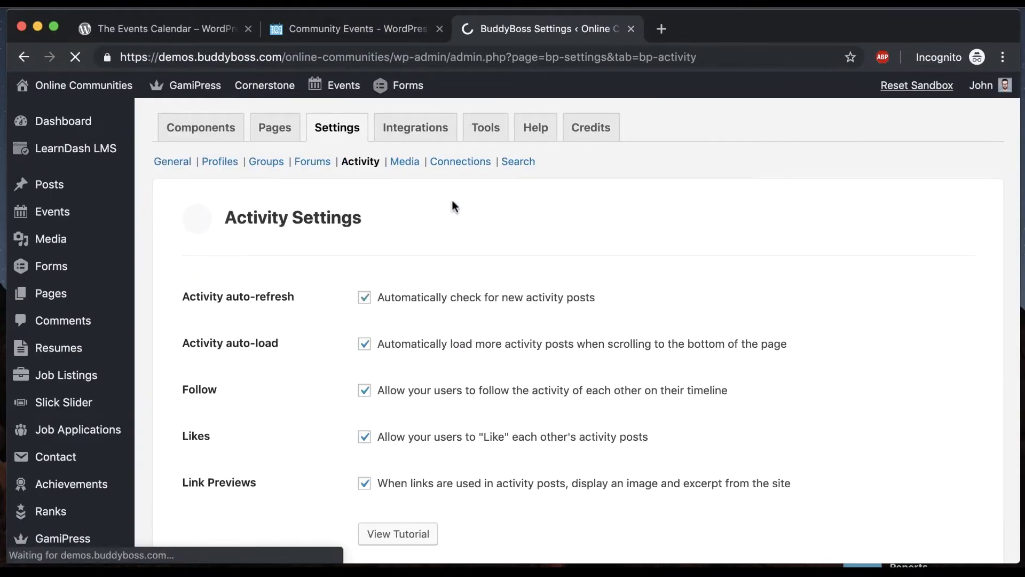
scroll(452, 201, "down", 15)
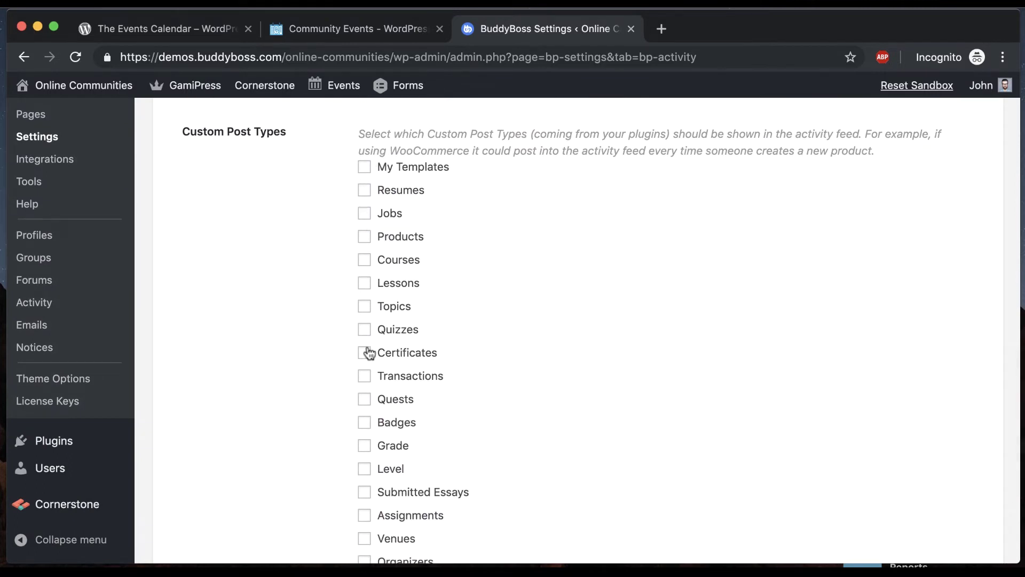
scroll(284, 297, "down", 2)
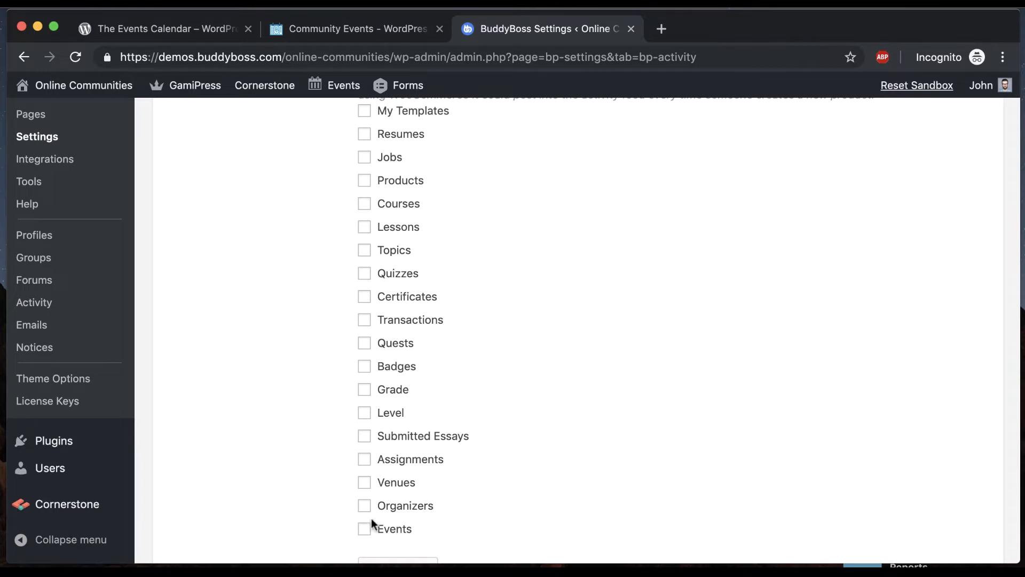
scroll(289, 492, "down", 5)
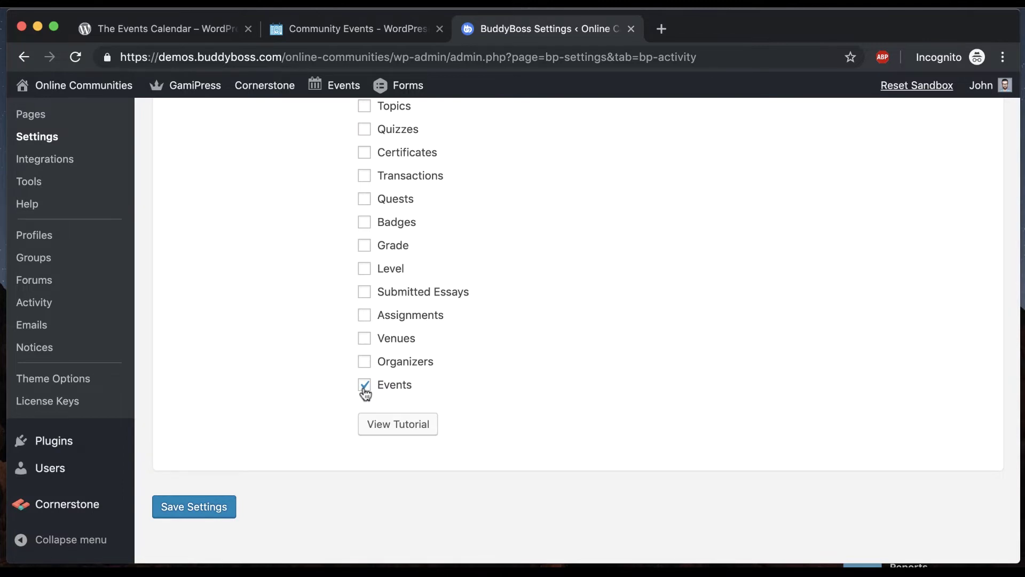
left_click(202, 506)
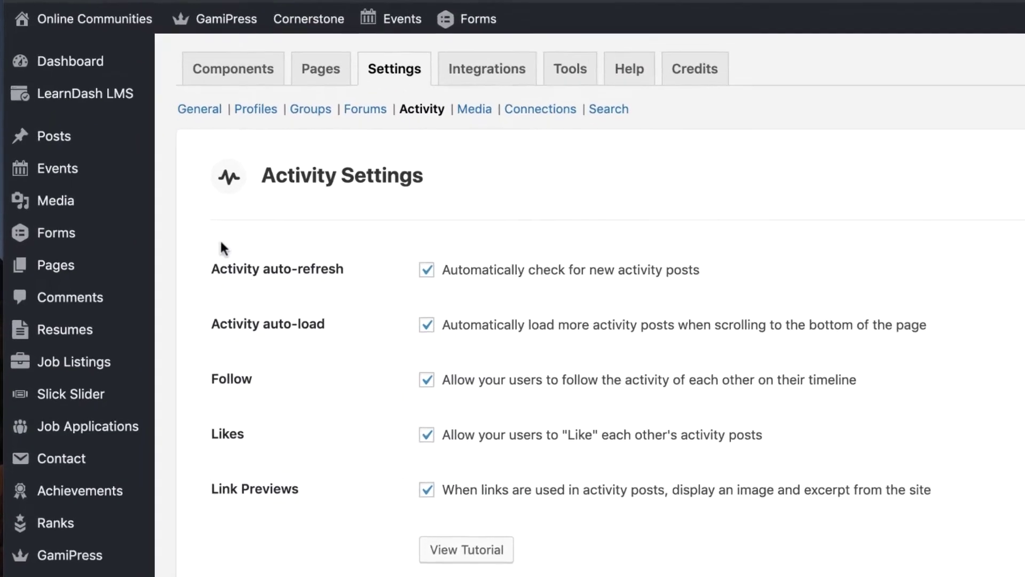
Start a blank new event via Events > Add New in the admin sidebar.
mouse_move(95, 214)
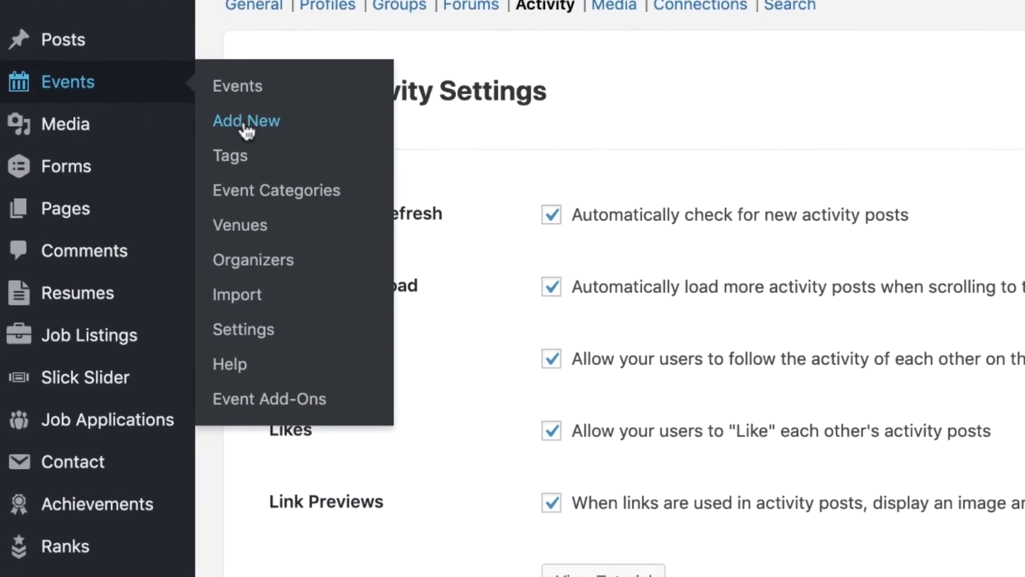
left_click(245, 127)
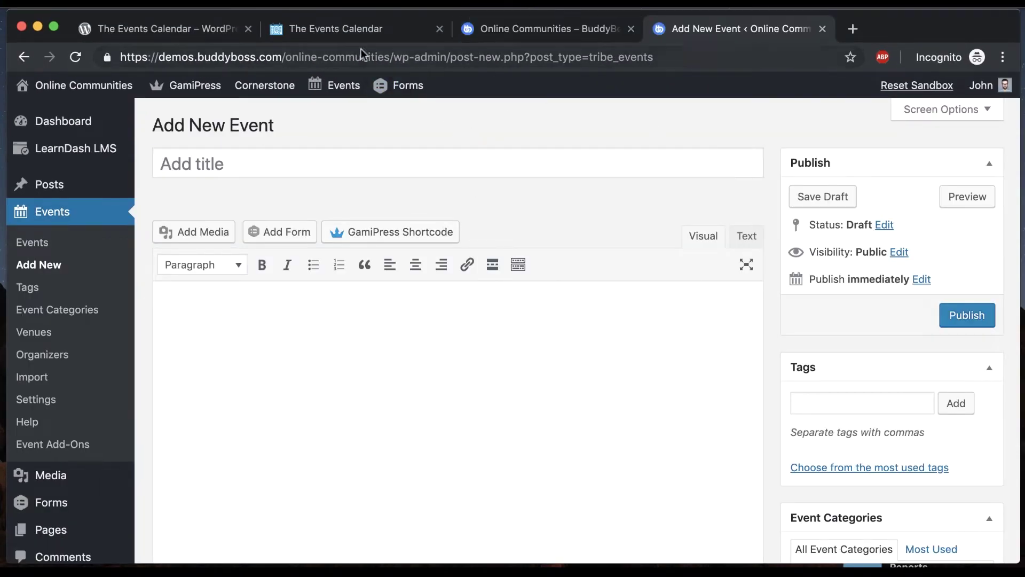
left_click(360, 33)
Read The Events Calendar's Community Events product page, then return to the new event draft.
mouse_move(598, 117)
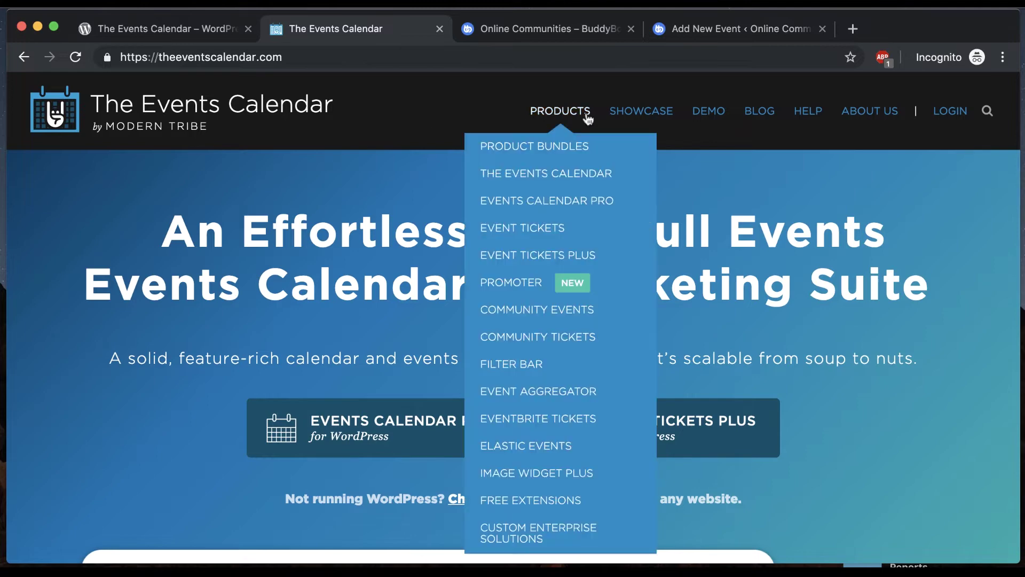
left_click(516, 312)
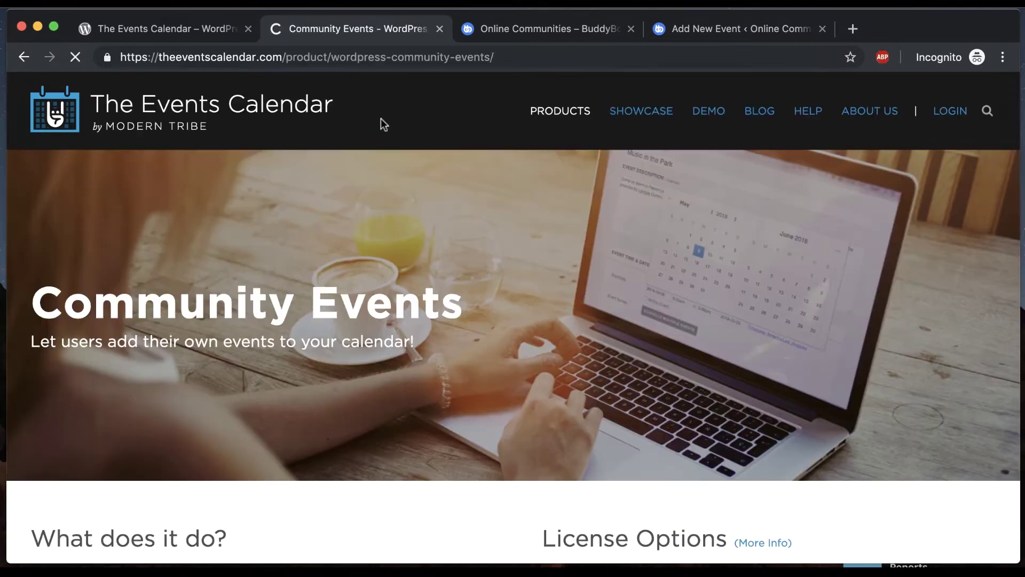
scroll(494, 310, "down", 6)
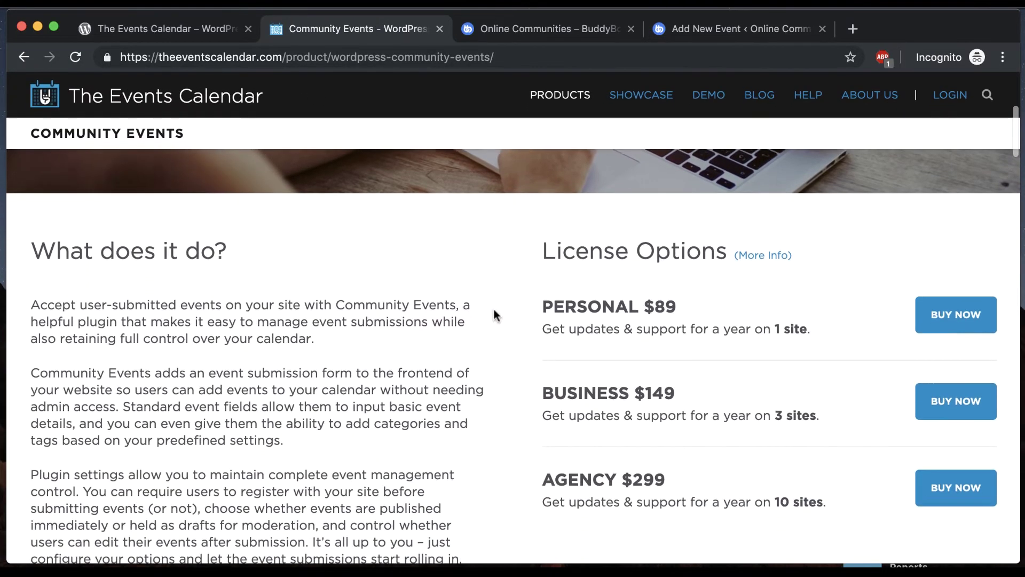
left_click_drag(33, 317, 149, 343)
left_click(378, 181)
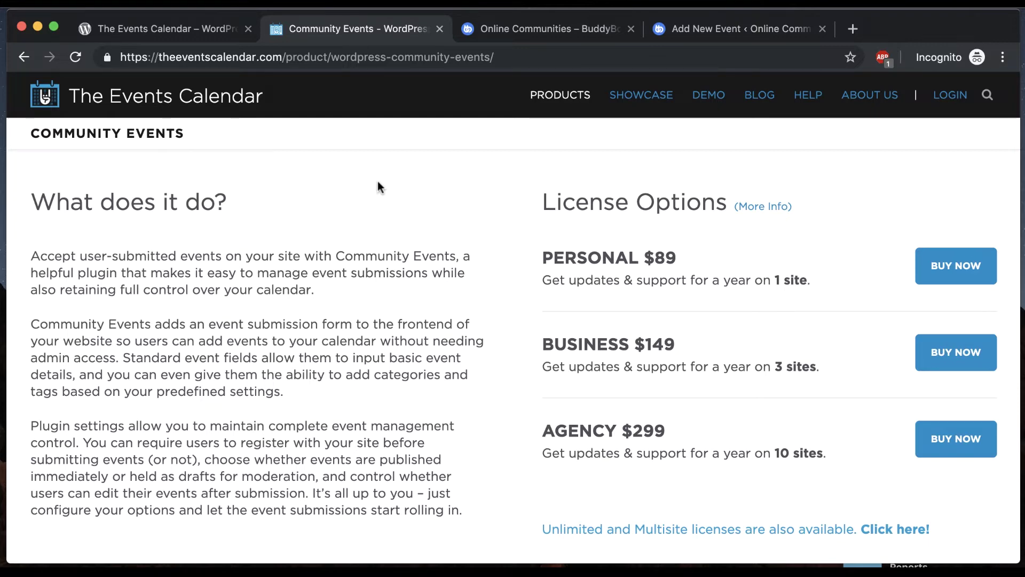
left_click(719, 31)
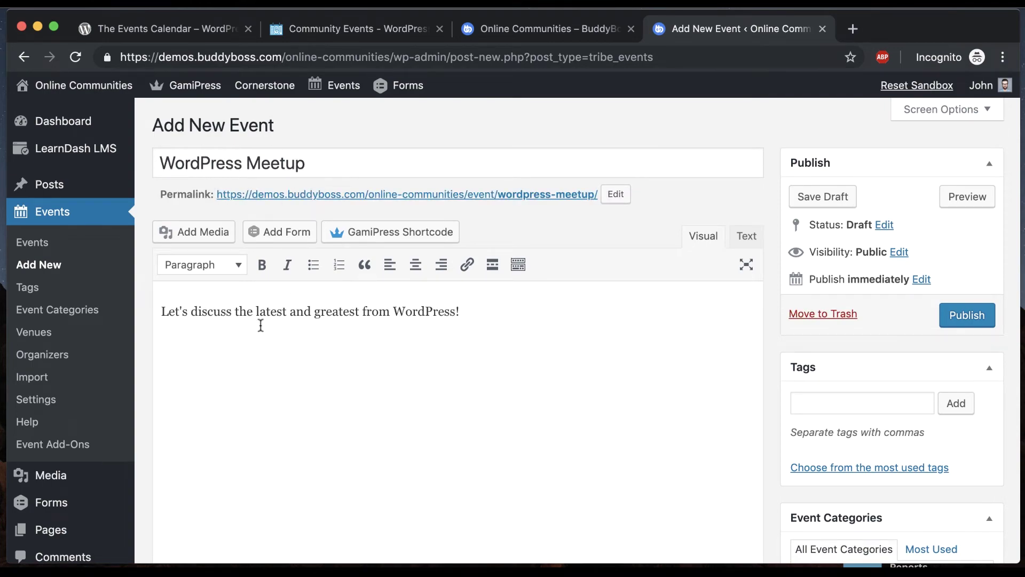
Review the WordPress Meetup event settings and publish the event.
scroll(678, 411, "down", 1)
scroll(677, 410, "down", 15)
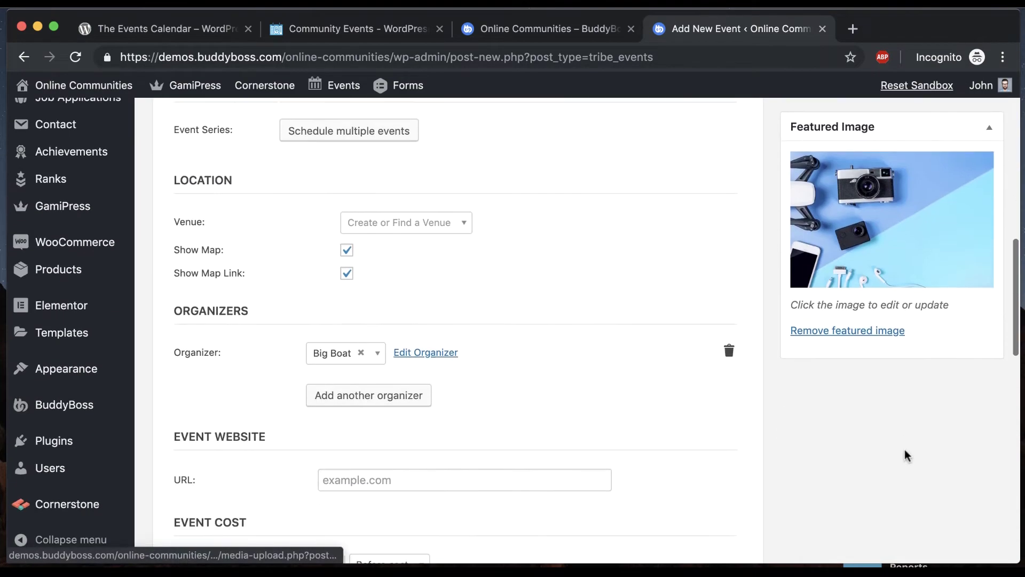
scroll(593, 384, "up", 15)
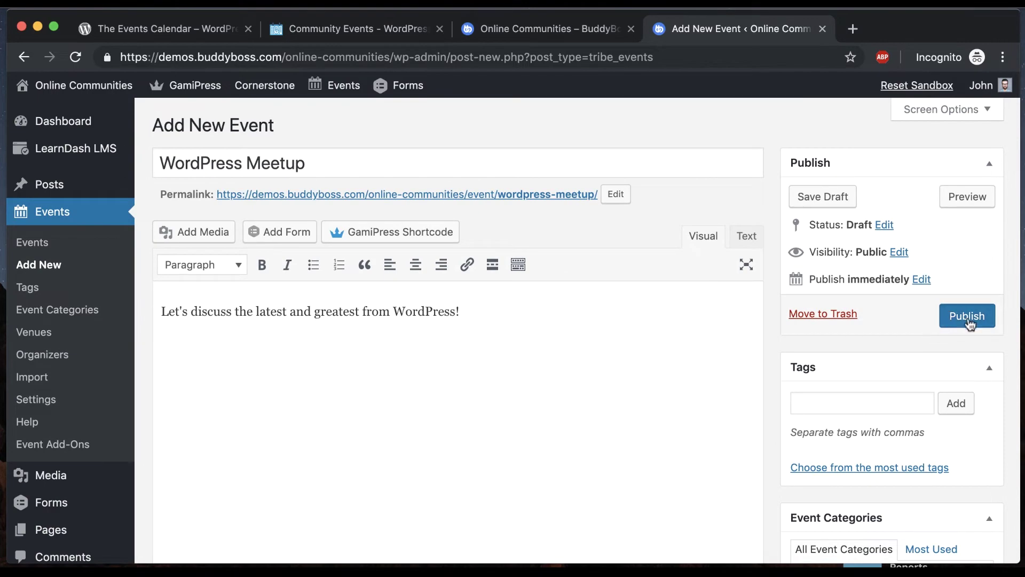
left_click(968, 319)
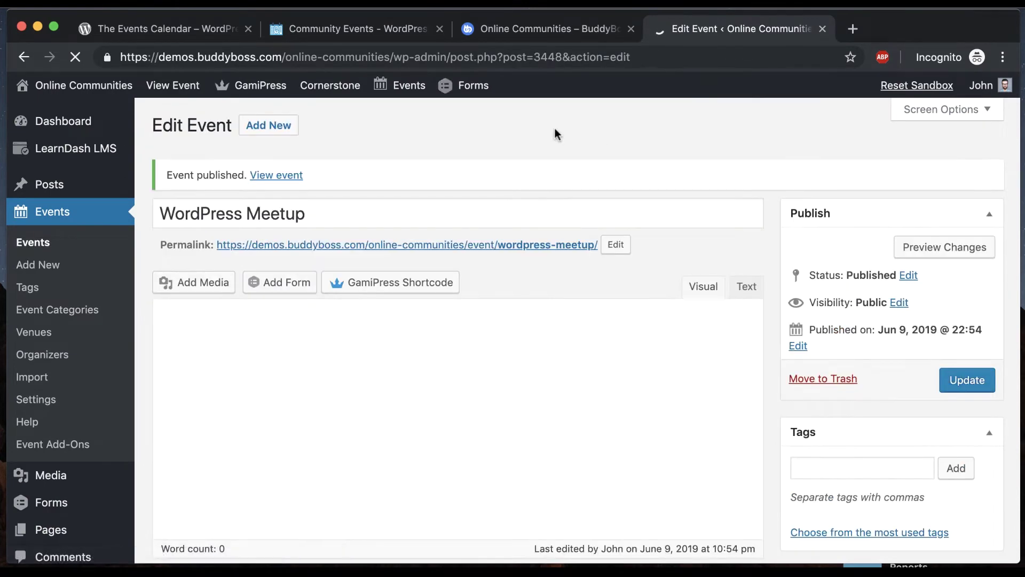
Find the new WordPress Meetup event post in the Online Communities Activity Feed.
left_click(534, 32)
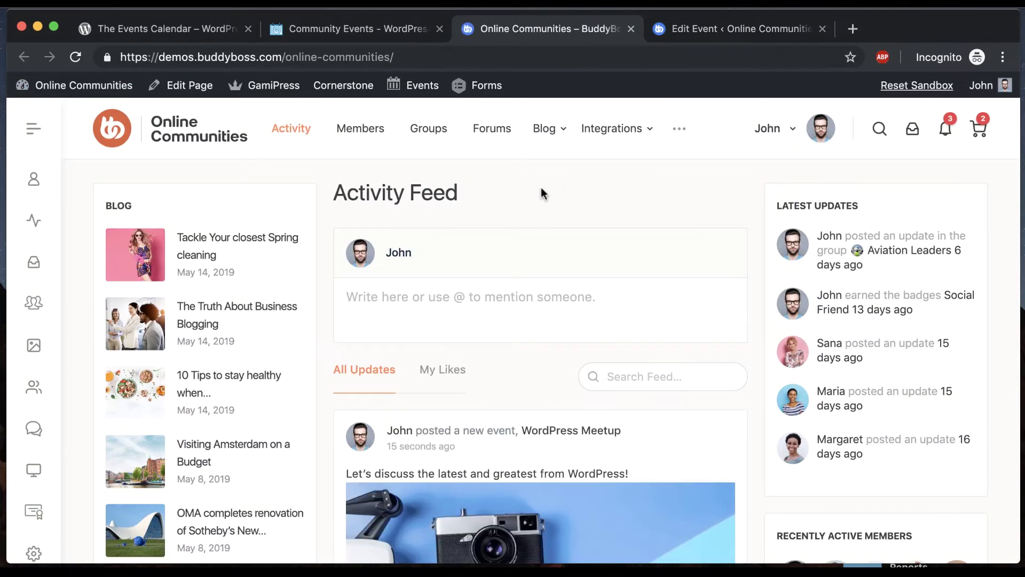
scroll(527, 194, "down", 4)
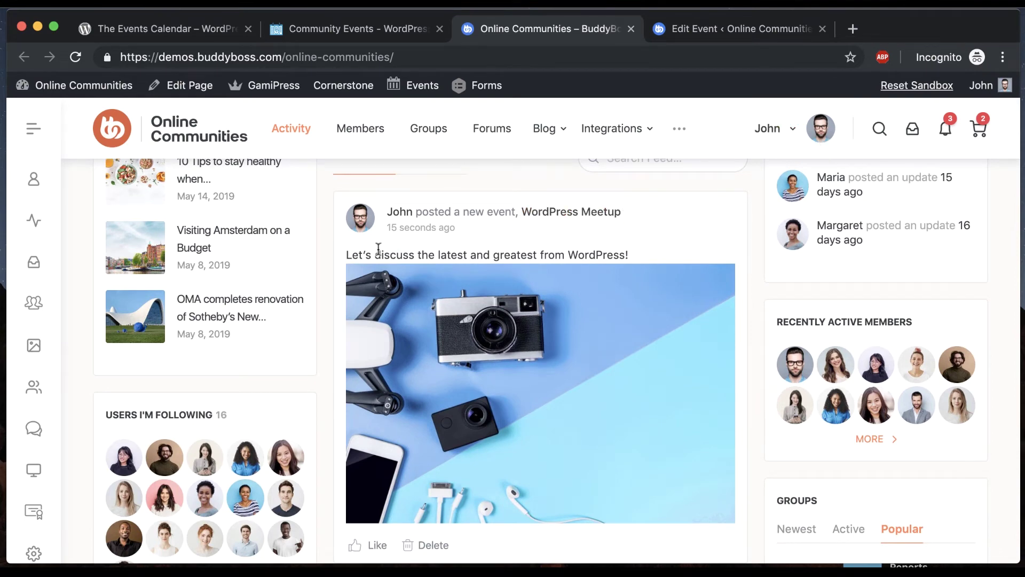
scroll(534, 357, "down", 2)
scroll(534, 356, "up", 6)
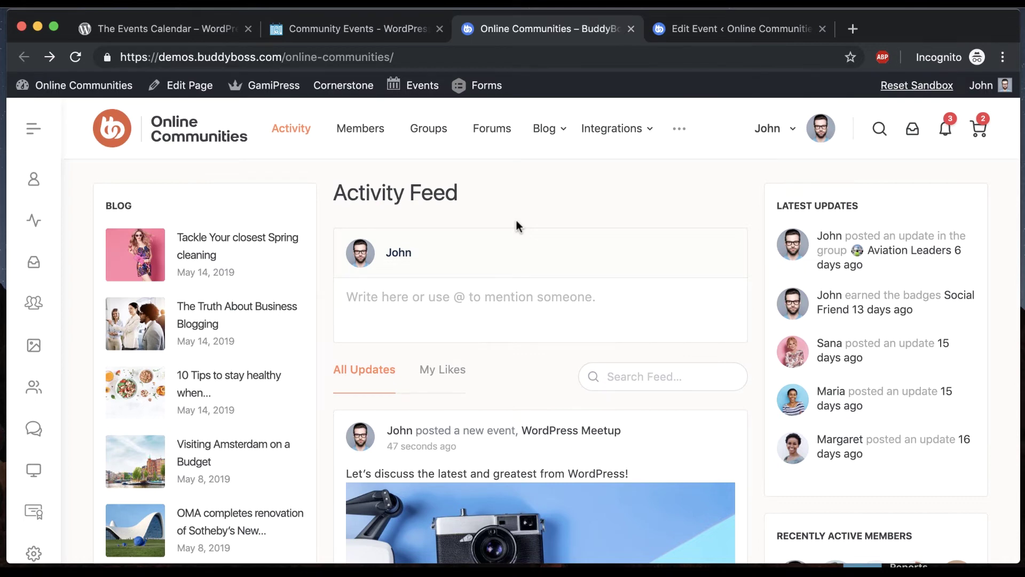
scroll(516, 226, "down", 3)
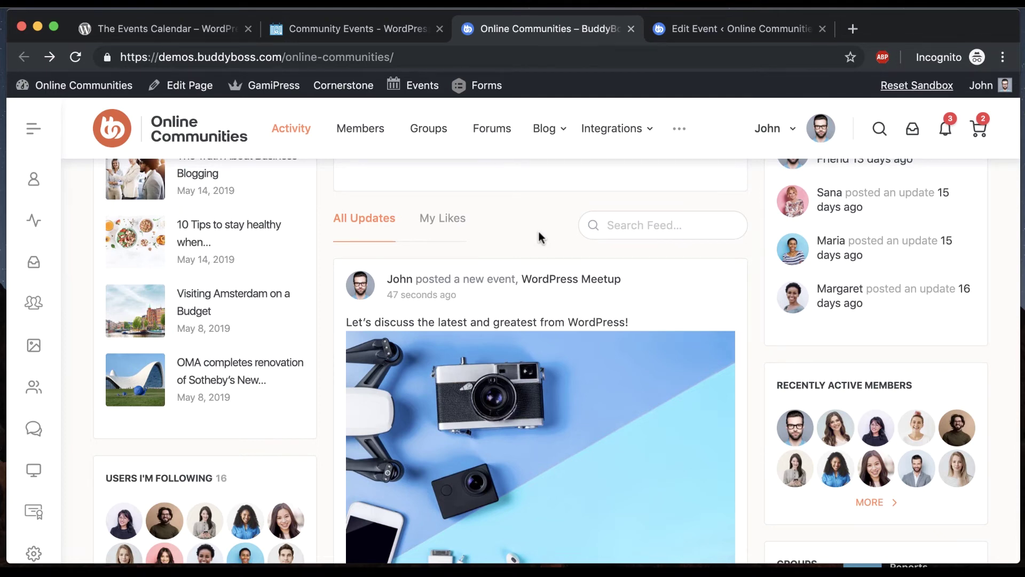
left_click(381, 24)
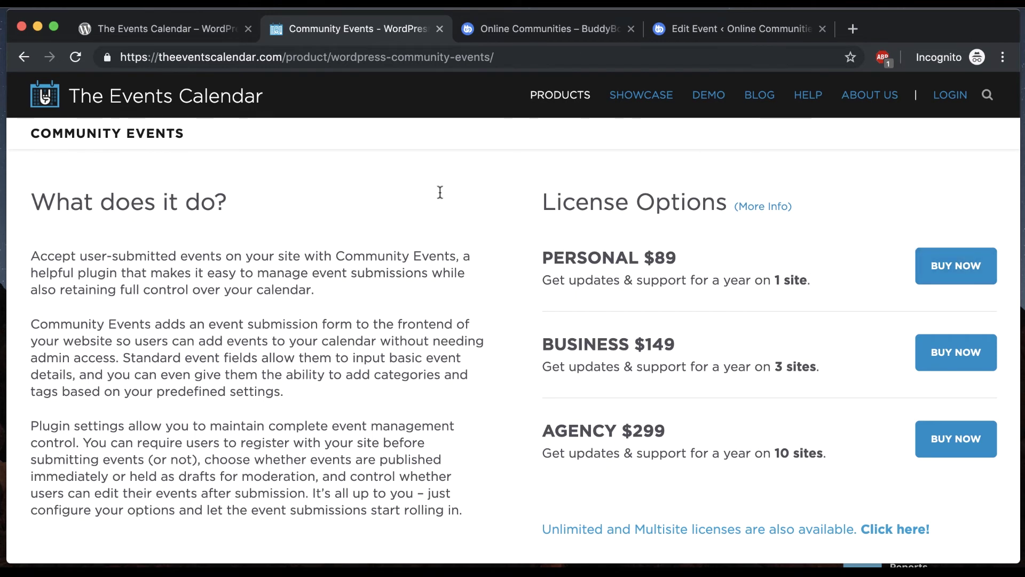
Review The Events Calendar's WordPress.org plugin listing, then return to the Community Events licence options.
left_click(202, 30)
scroll(262, 200, "up", 8)
scroll(252, 338, "down", 3)
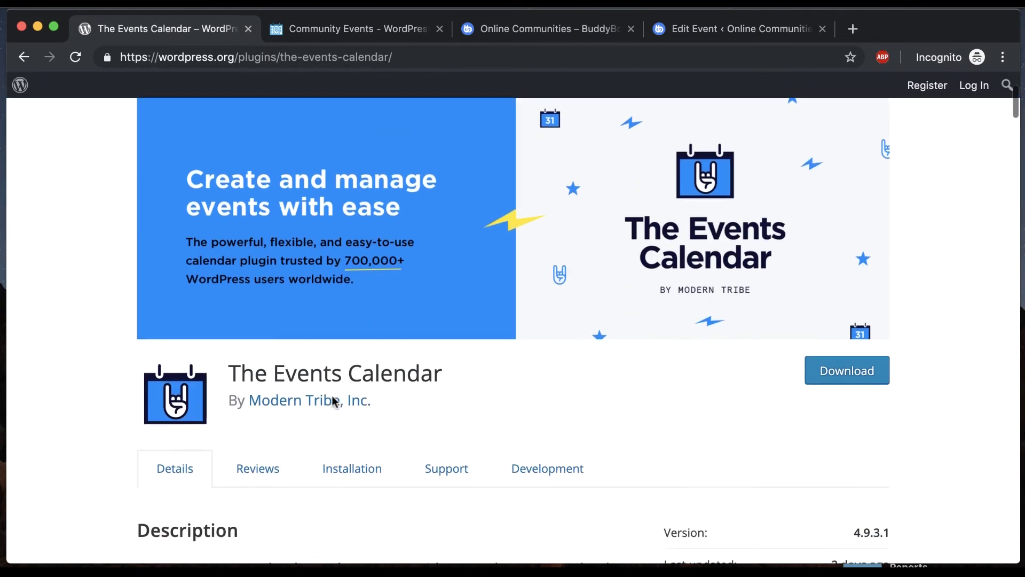
scroll(443, 367, "down", 5)
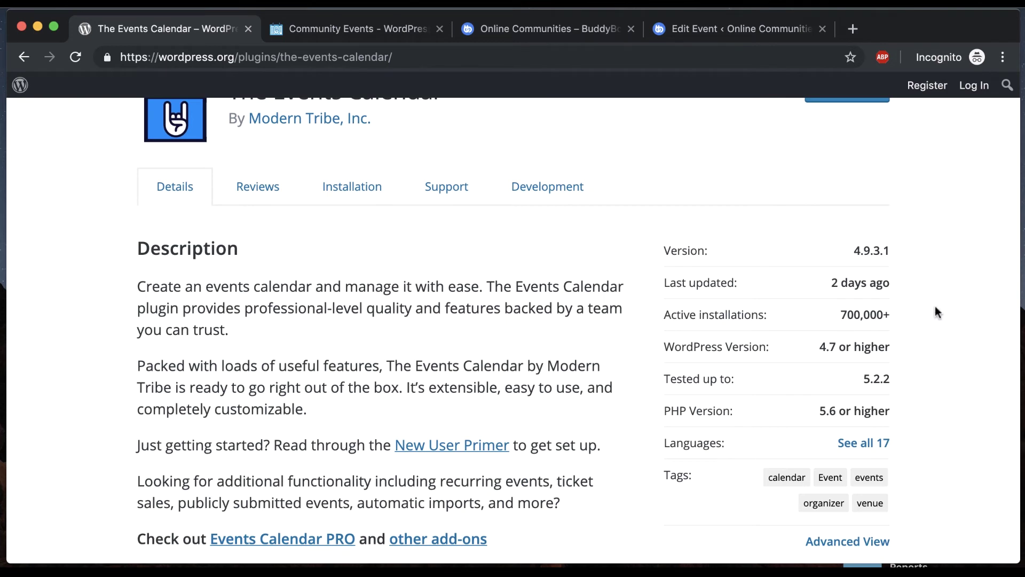
scroll(937, 312, "down", 2)
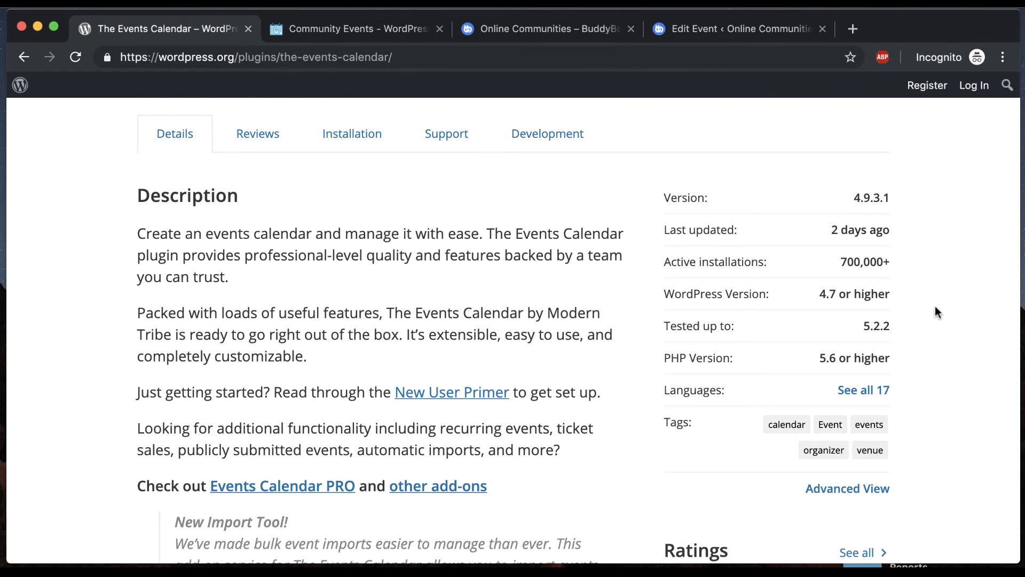
left_click(363, 28)
scroll(385, 222, "up", 5)
mouse_move(544, 111)
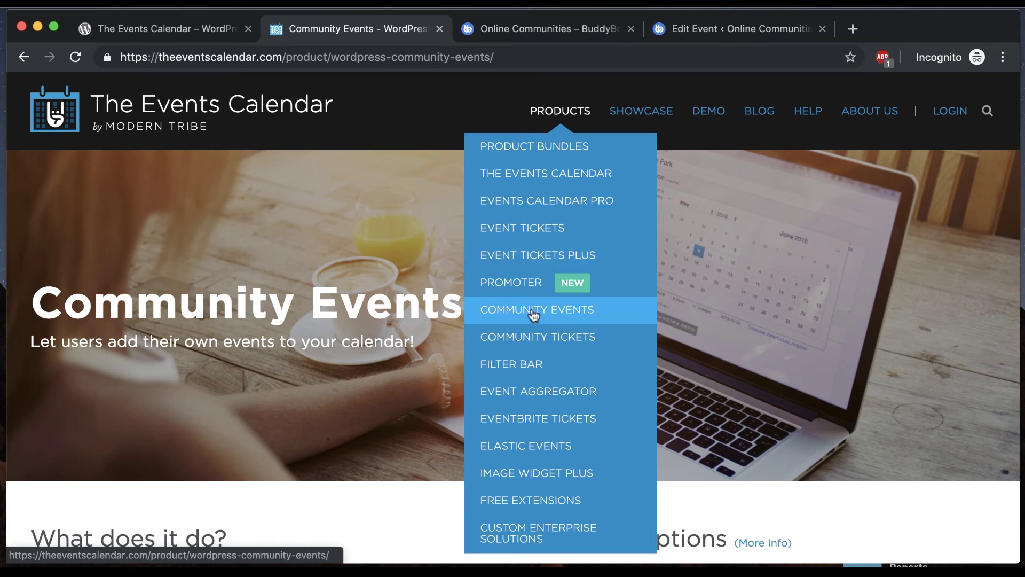
key("super+bracketleft")
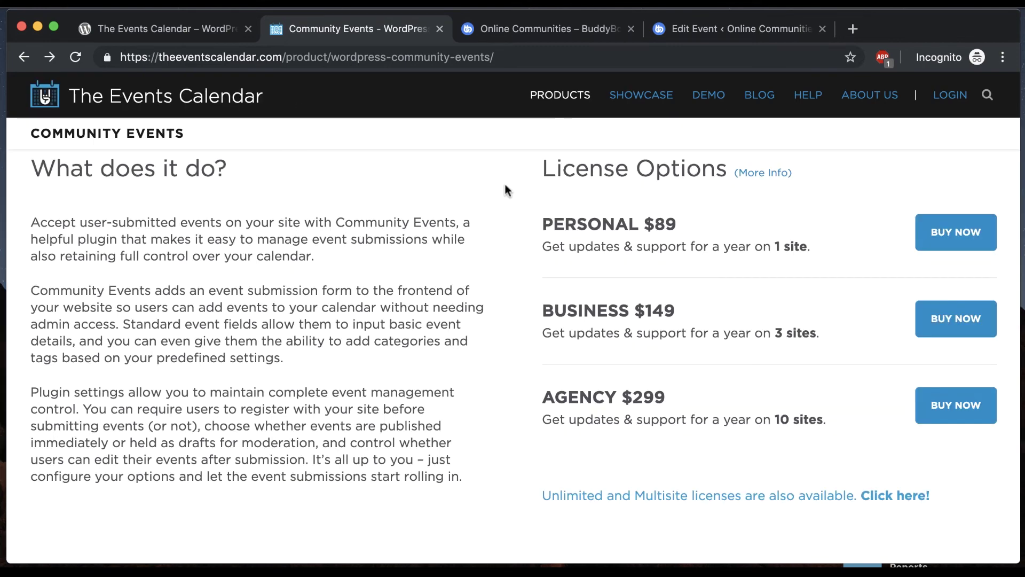
Open the Help desk's New User Primer article for The Events Calendar and Events Calendar PRO.
left_click(808, 94)
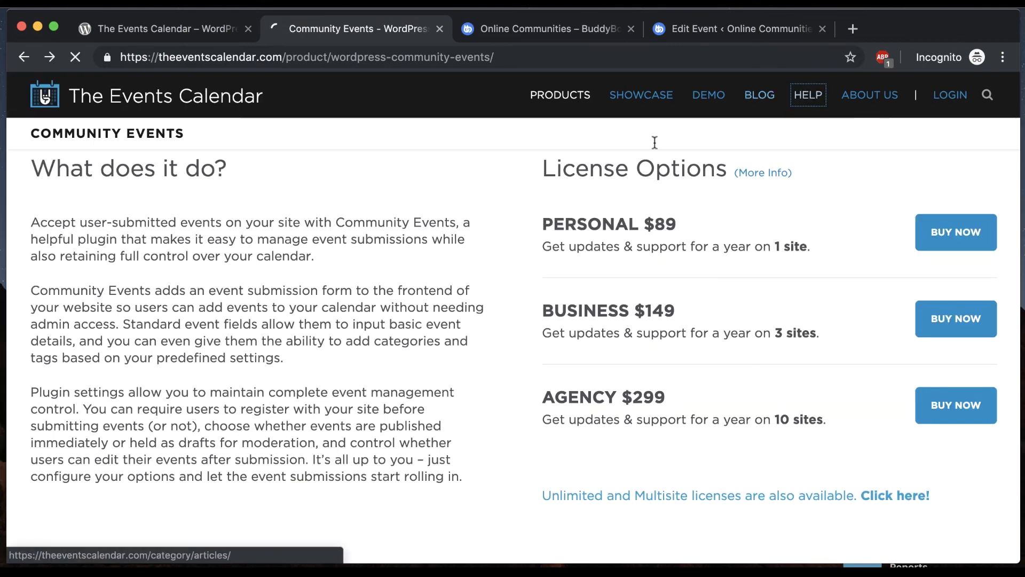
scroll(519, 177, "down", 6)
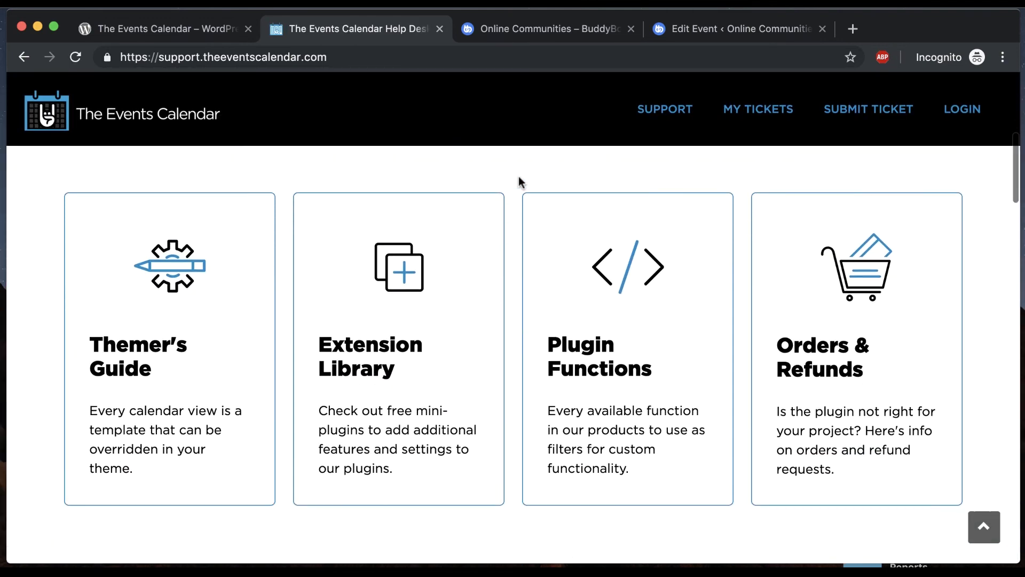
scroll(518, 177, "down", 8)
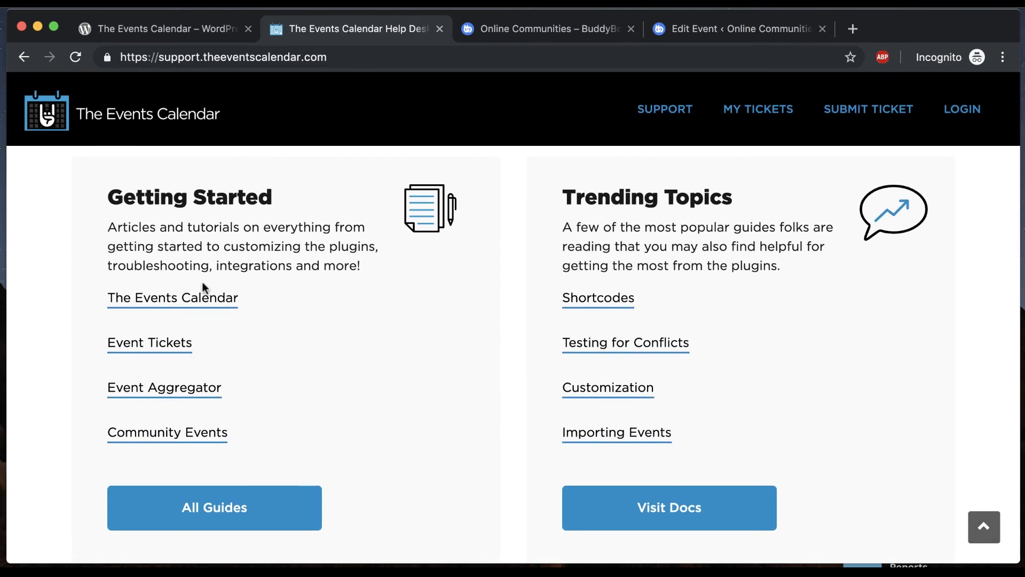
left_click(211, 294)
scroll(509, 321, "down", 5)
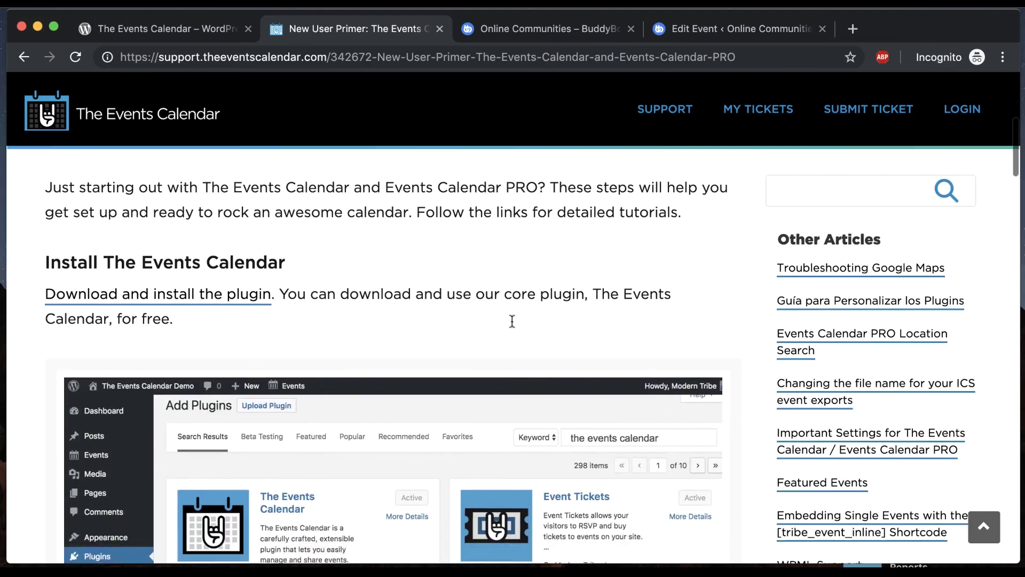